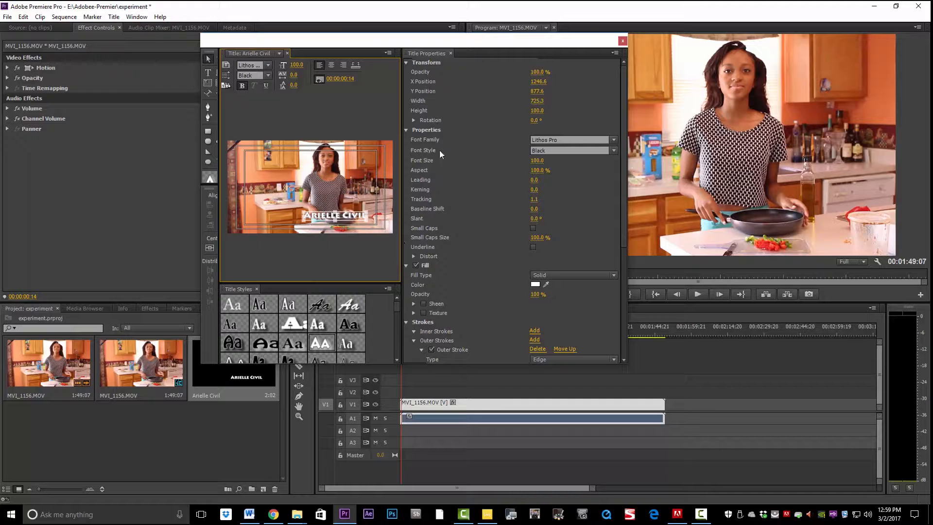
Draw a white rectangle bar, 1611.3 by 175.4, across the lower third of the title.
left_click(209, 133)
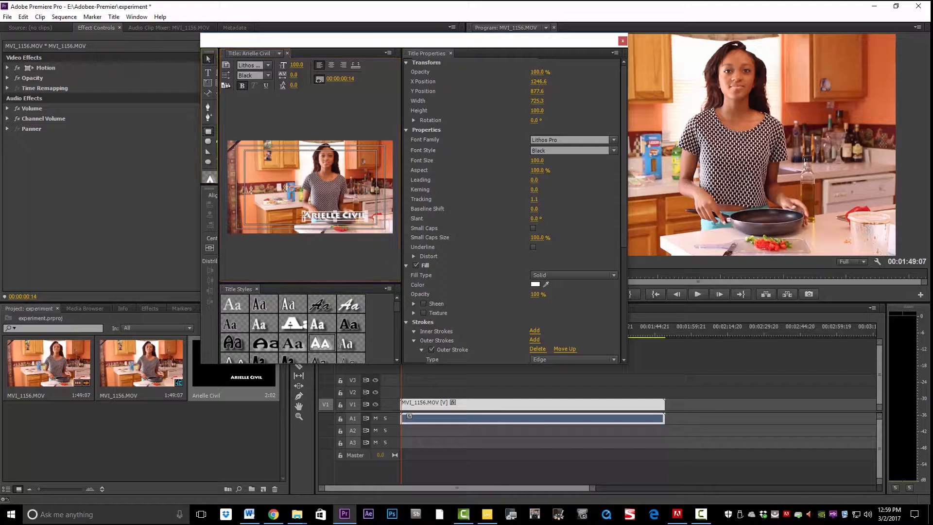
left_click_drag(268, 207, 407, 222)
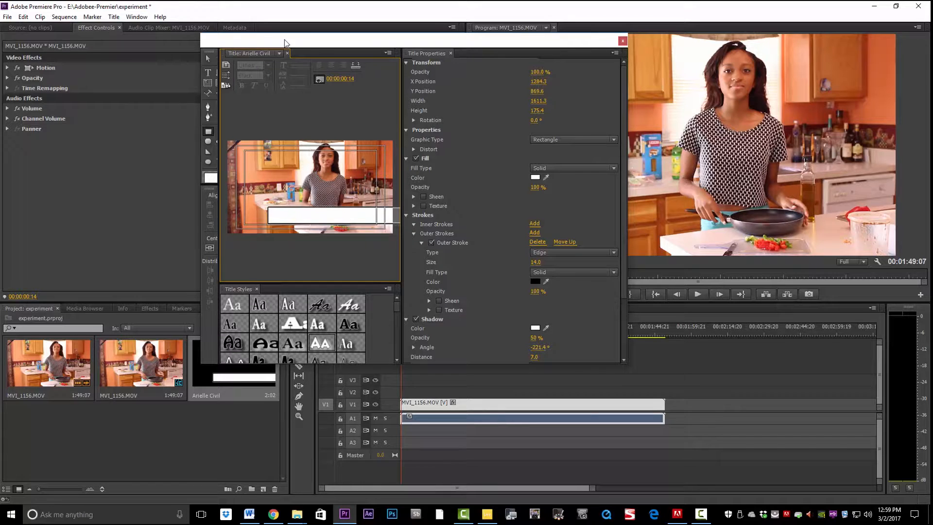
left_click(114, 16)
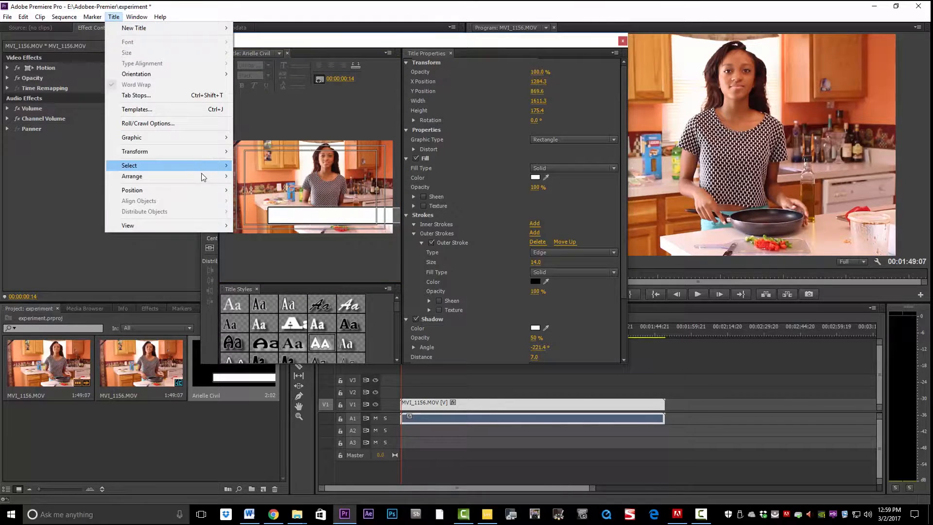
mouse_move(206, 178)
left_click(295, 198)
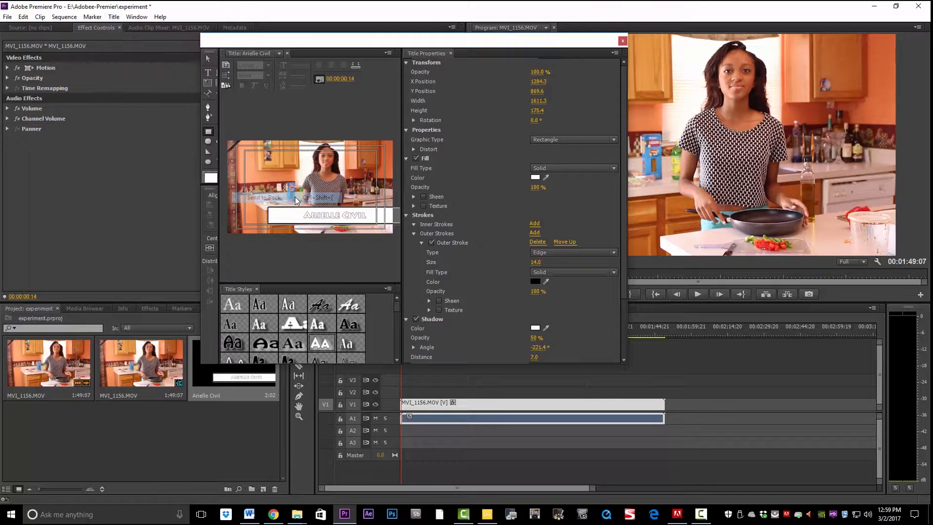
left_click(326, 216)
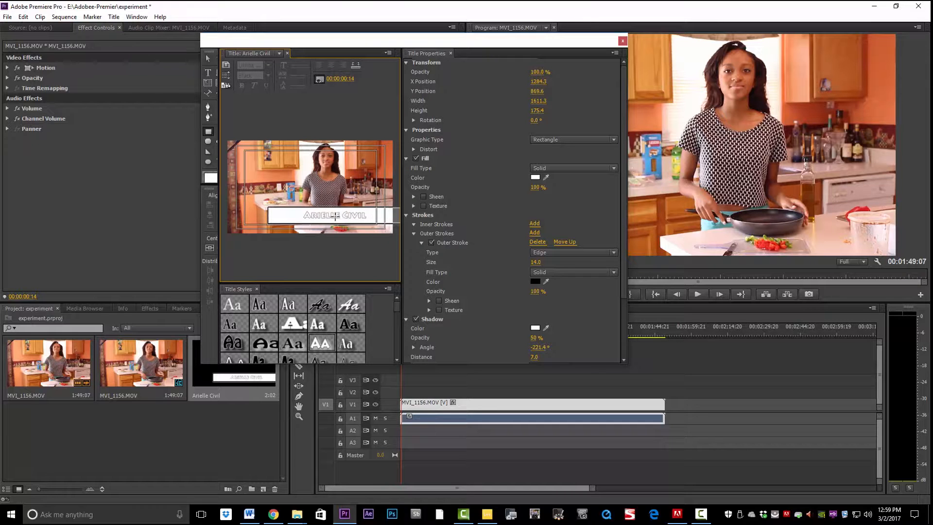
left_click(208, 58)
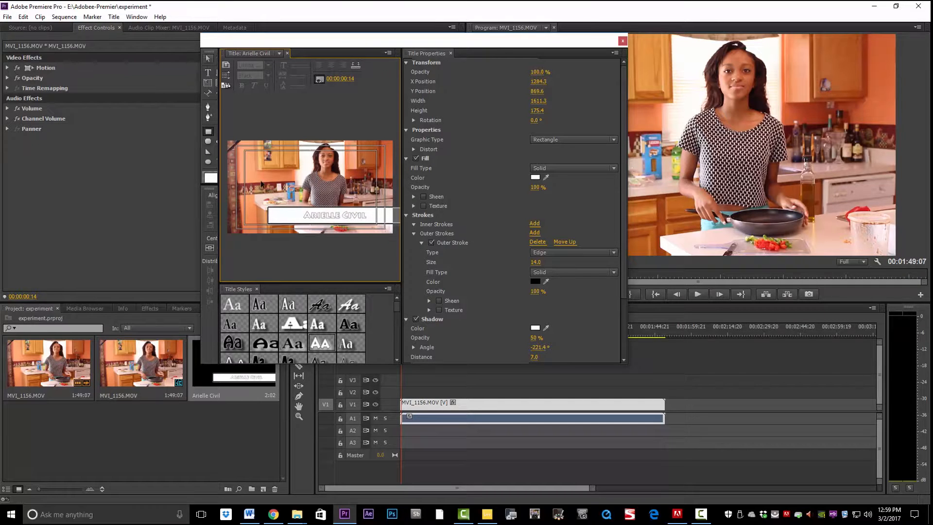
left_click(311, 218)
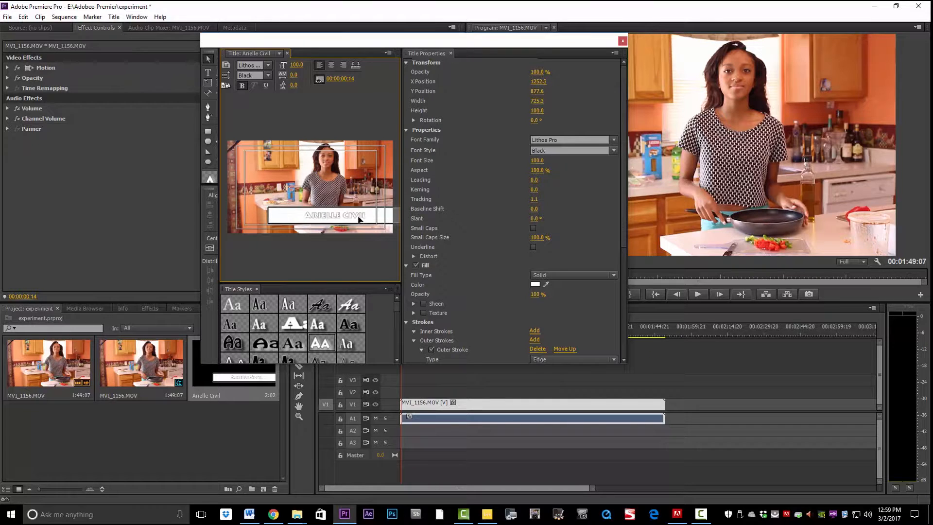
left_click(357, 219)
left_click(358, 220)
left_click(362, 218)
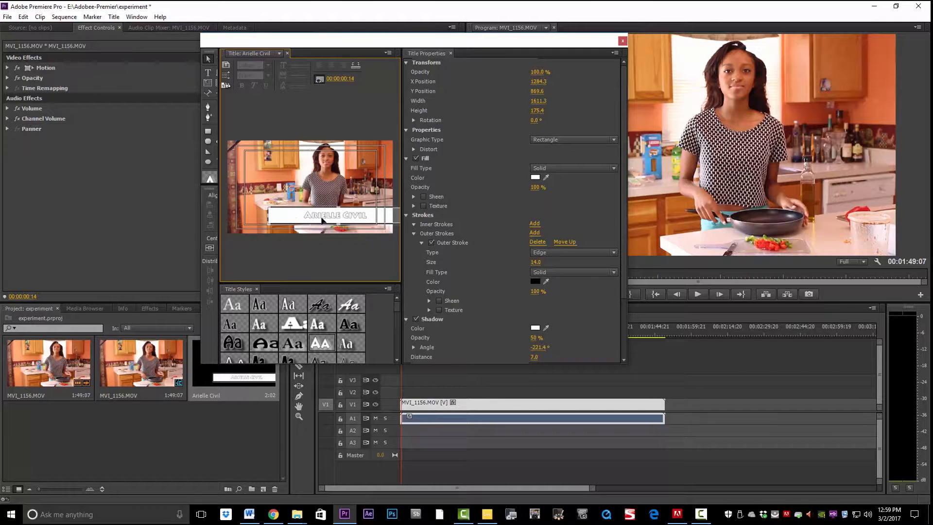
Fill the rectangle with orange DD7506 (R 221, G 117, B 6).
left_click(536, 177)
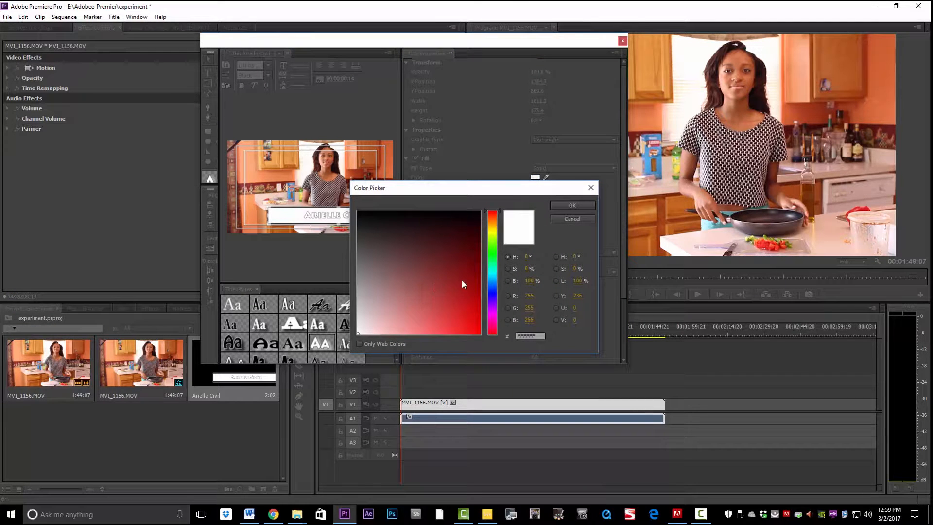
left_click_drag(493, 221, 495, 221)
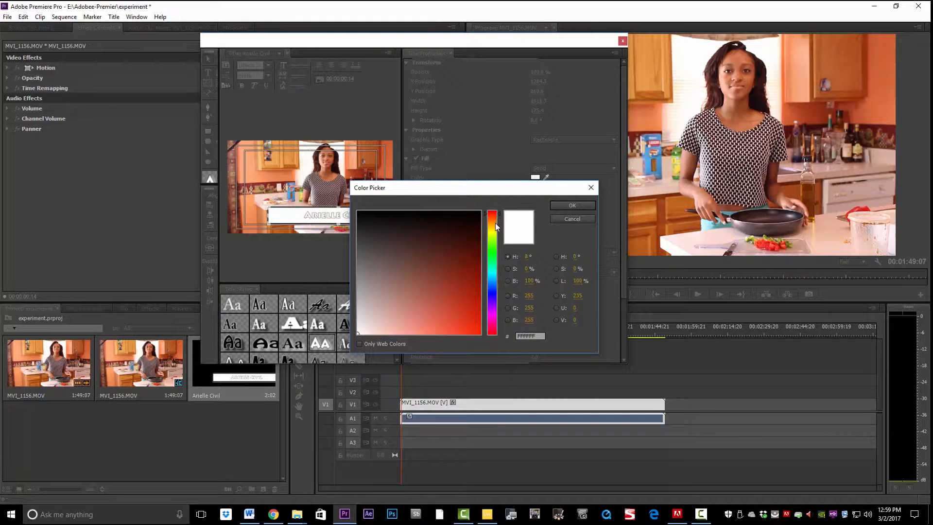
left_click(495, 222)
left_click(477, 317)
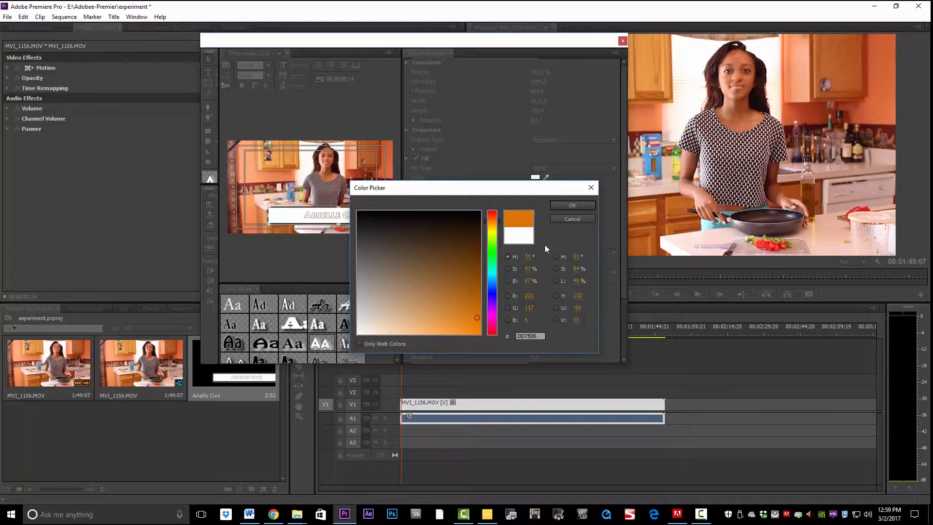
left_click(572, 205)
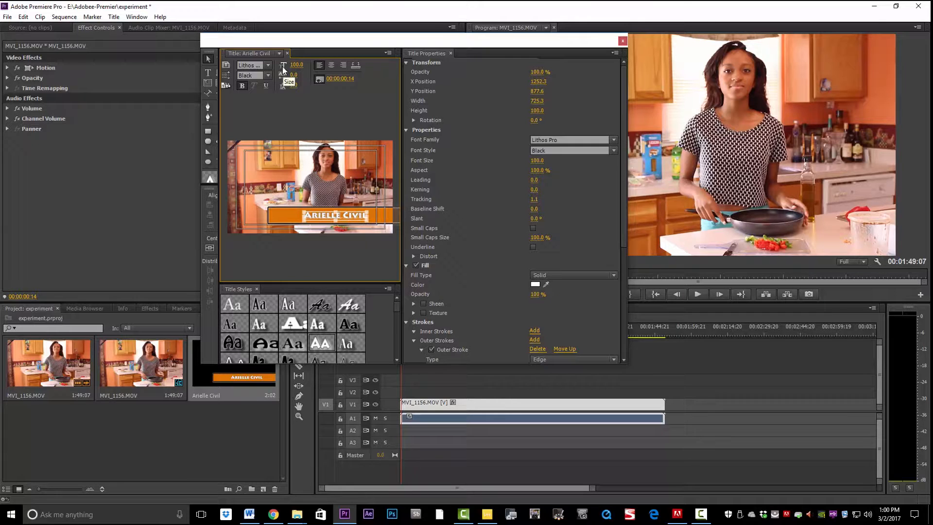
mouse_move(295, 69)
left_mouse_down()
mouse_move(320, 69)
mouse_move(311, 65)
left_mouse_up()
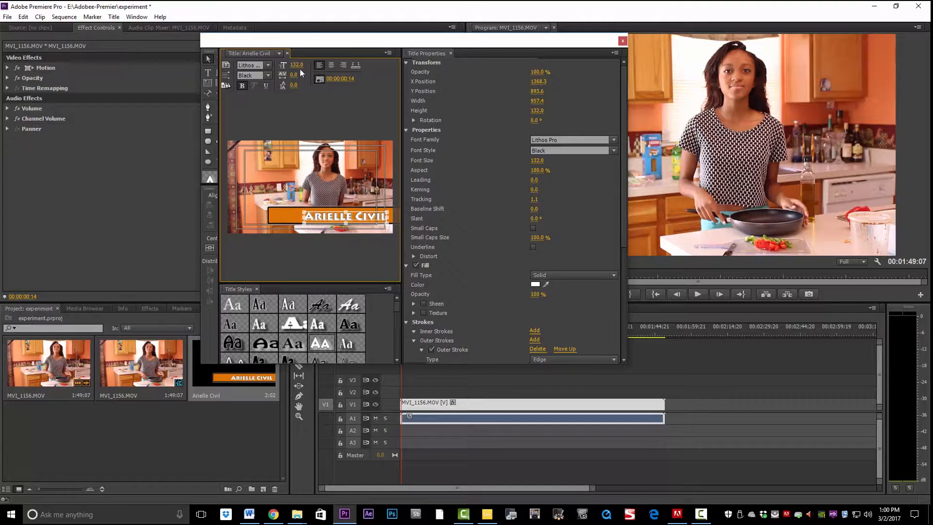
left_click_drag(311, 64, 284, 64)
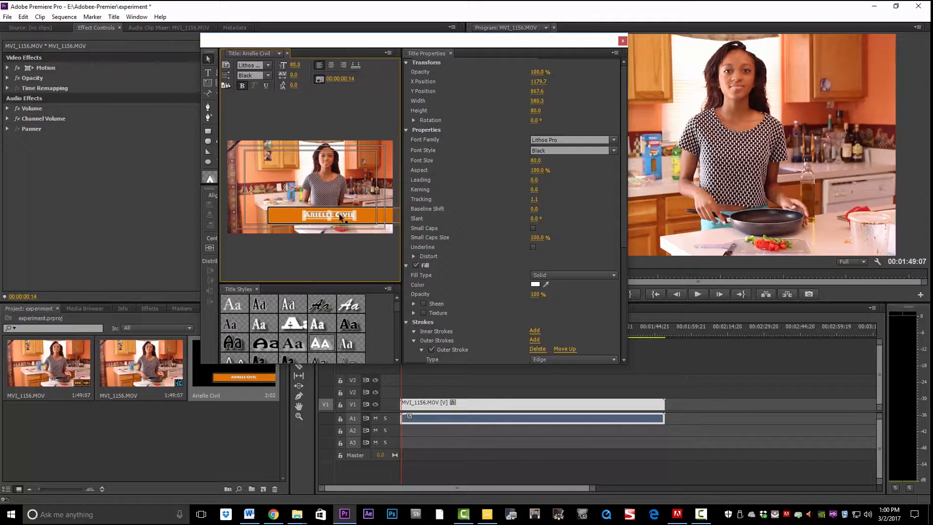
left_click(346, 218)
left_click_drag(346, 219, 350, 219)
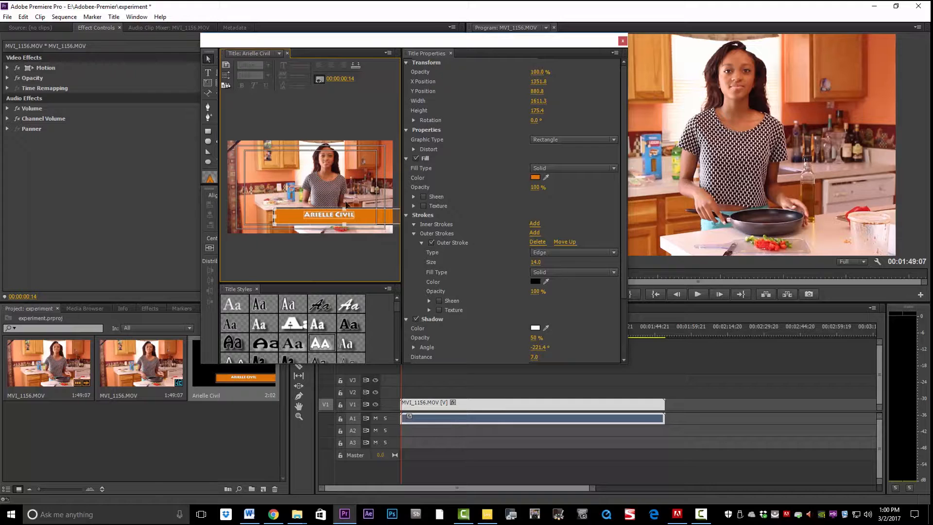
left_click(320, 218)
left_click_drag(320, 218, 339, 220)
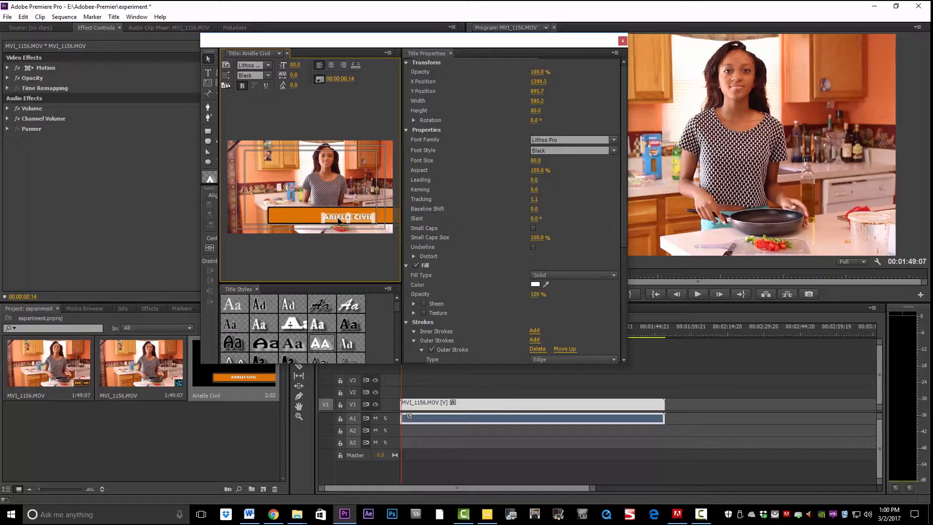
left_click(298, 216)
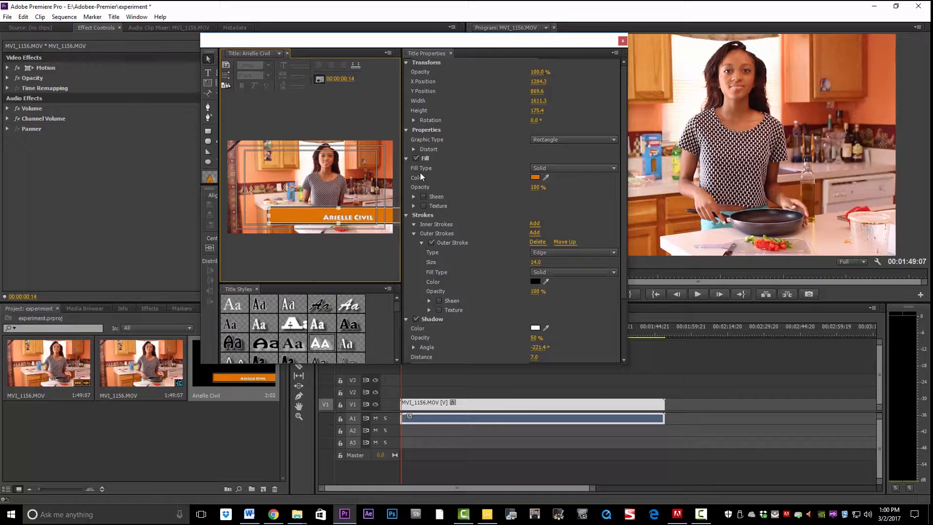
Give the bar a linear gradient fill with a grey 9F9D9A second colour stop.
left_click(614, 169)
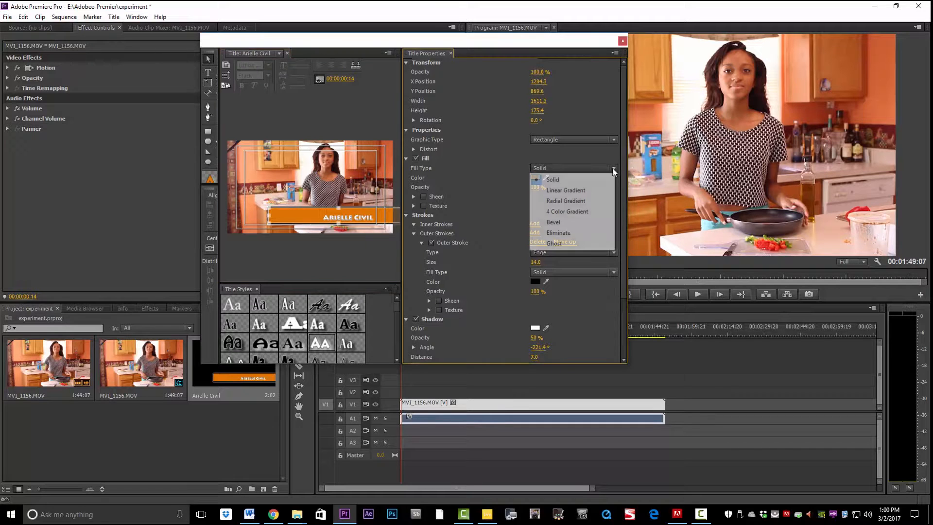
left_click(587, 193)
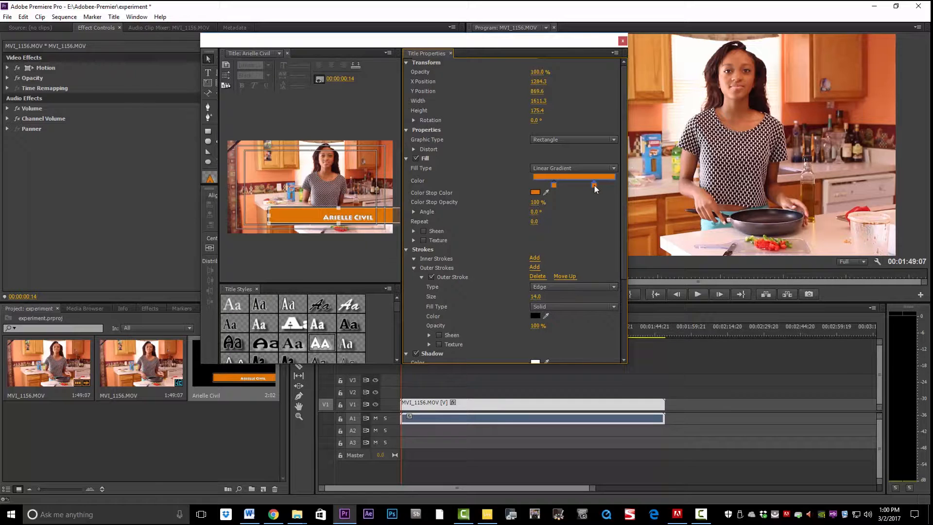
double_click(594, 186)
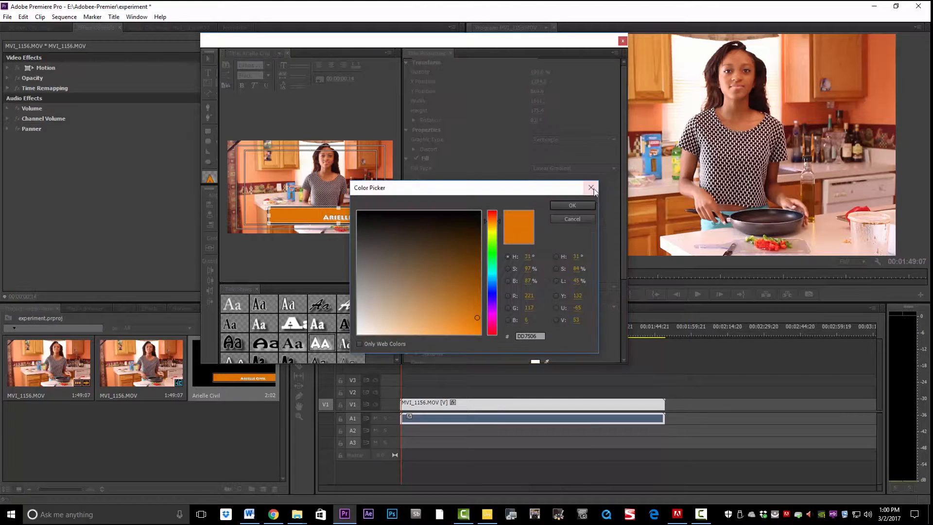
left_click_drag(541, 190, 559, 241)
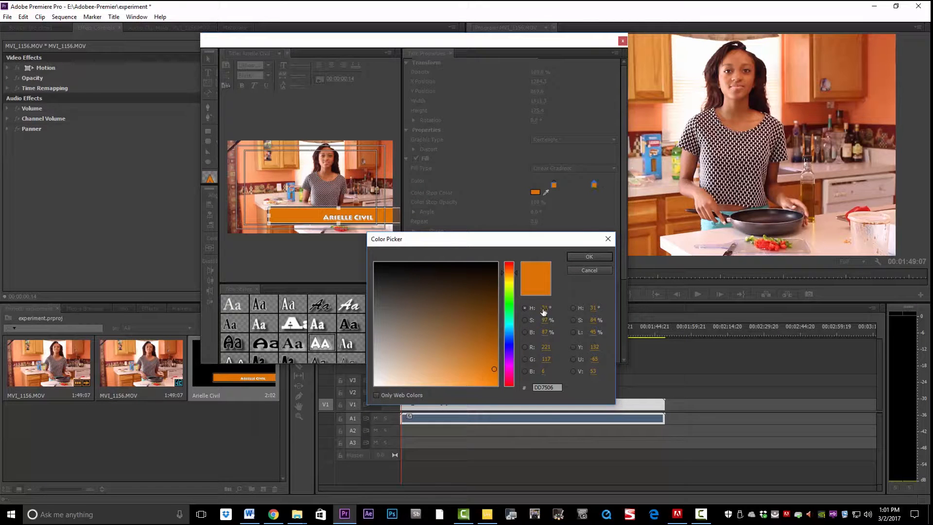
left_click_drag(495, 369, 383, 289)
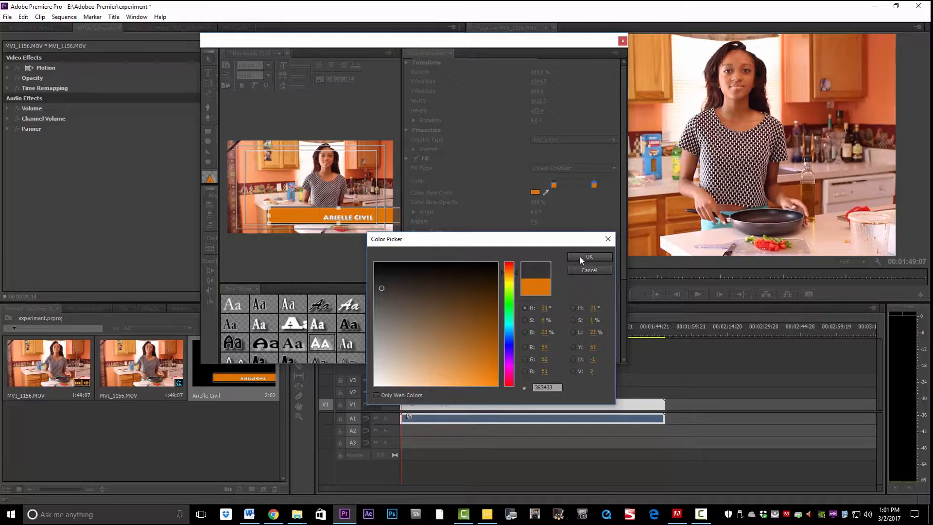
left_click_drag(381, 288, 378, 339)
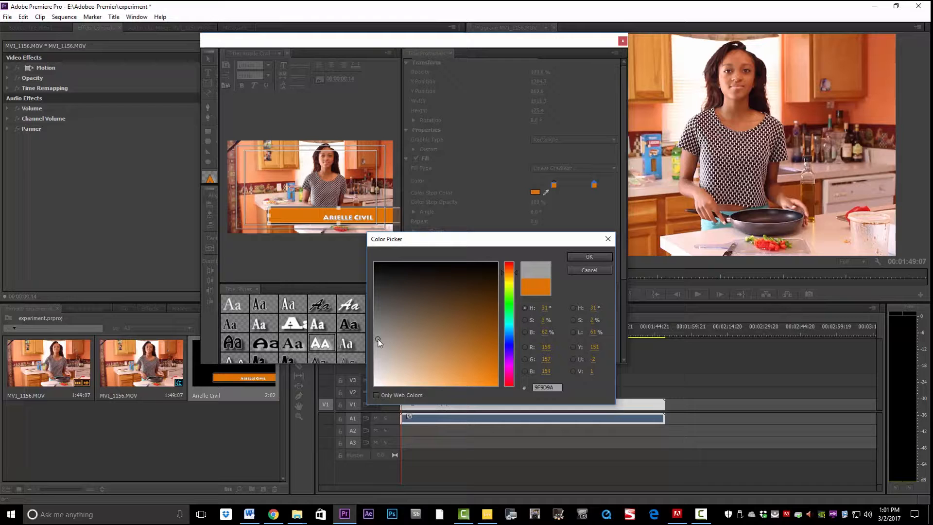
left_click(594, 257)
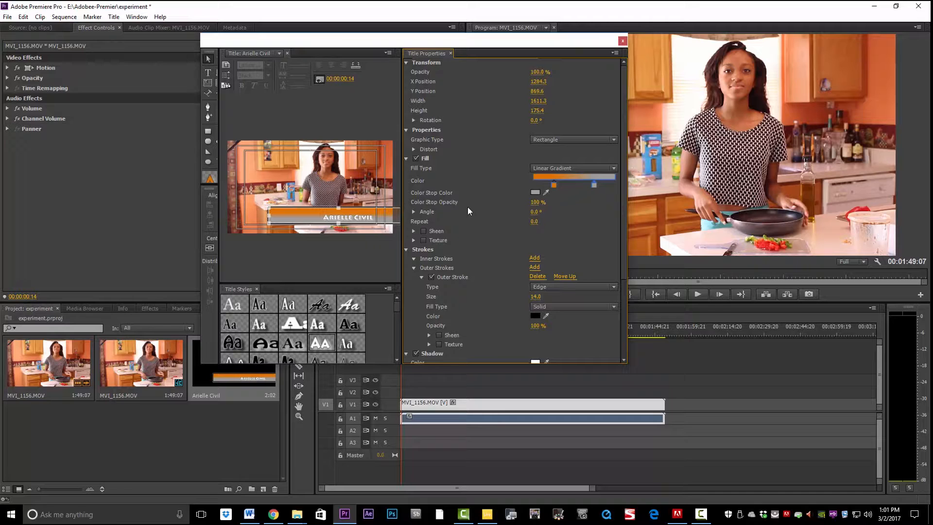
Set the grey gradient stop's opacity to 10%.
mouse_move(535, 203)
left_mouse_down()
mouse_move(486, 204)
mouse_move(541, 203)
mouse_move(533, 207)
left_mouse_up()
left_click(533, 205)
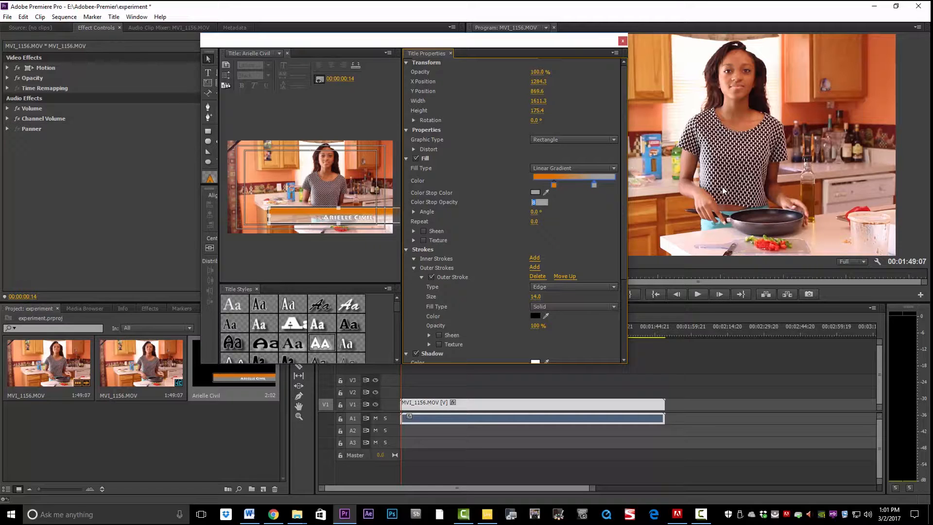
type("10")
key("Return")
Turn off the orange bar's black outer stroke.
left_click(365, 224)
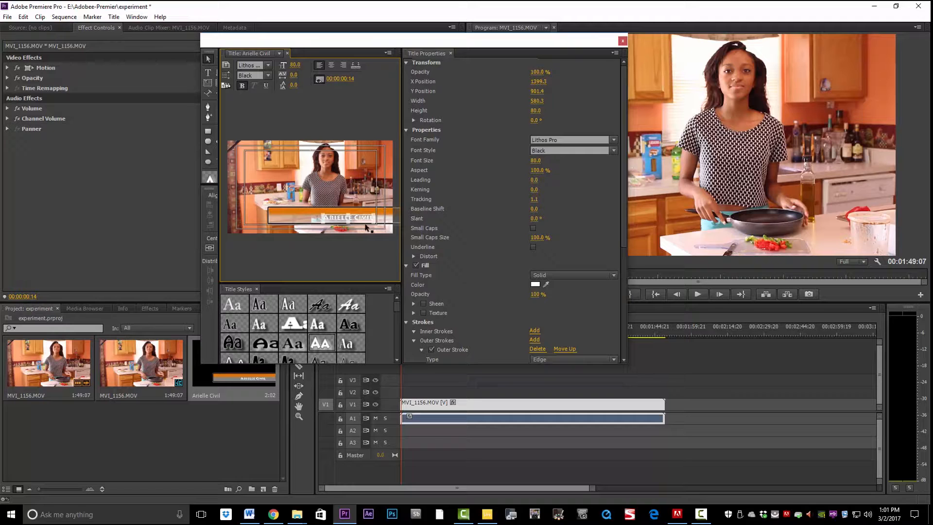
left_click(294, 221)
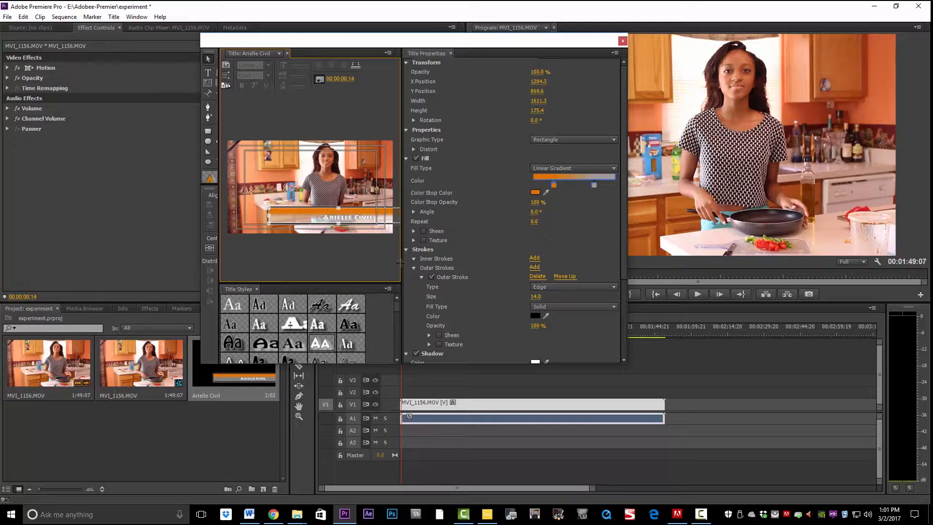
left_click(431, 277)
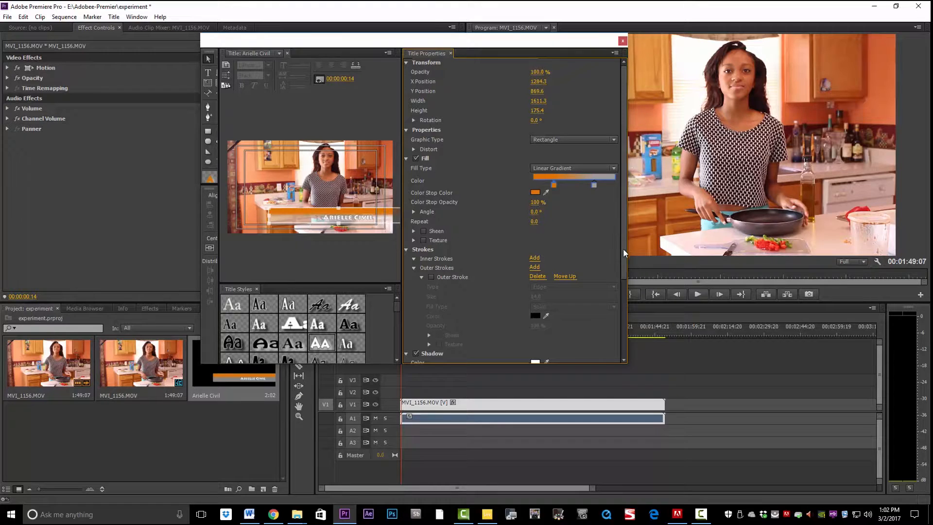
Turn off the orange bar's drop shadow.
scroll(623, 252, "down", 3)
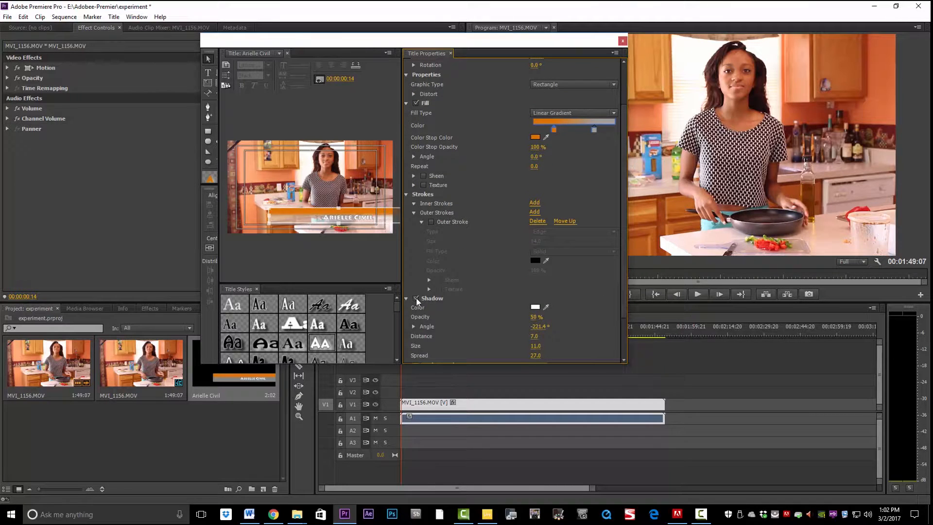
left_click(417, 299)
left_click(362, 220)
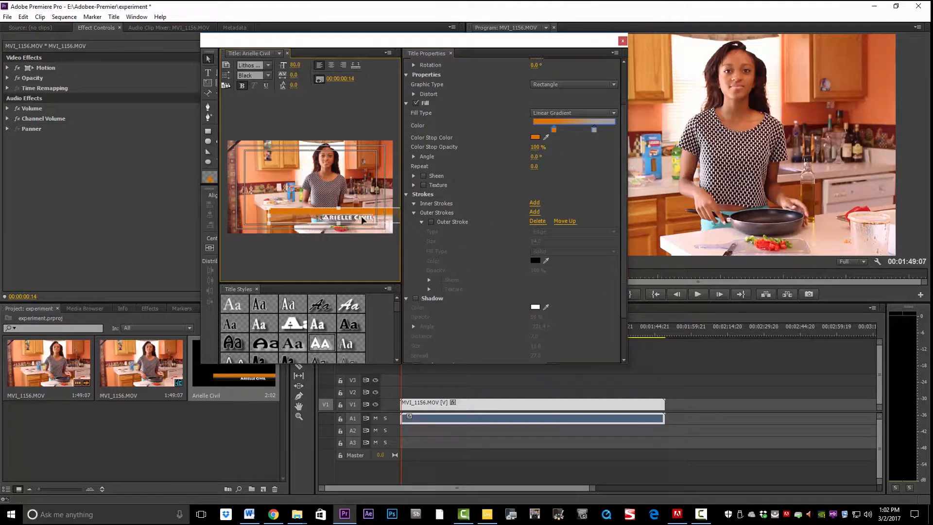
left_click(407, 75)
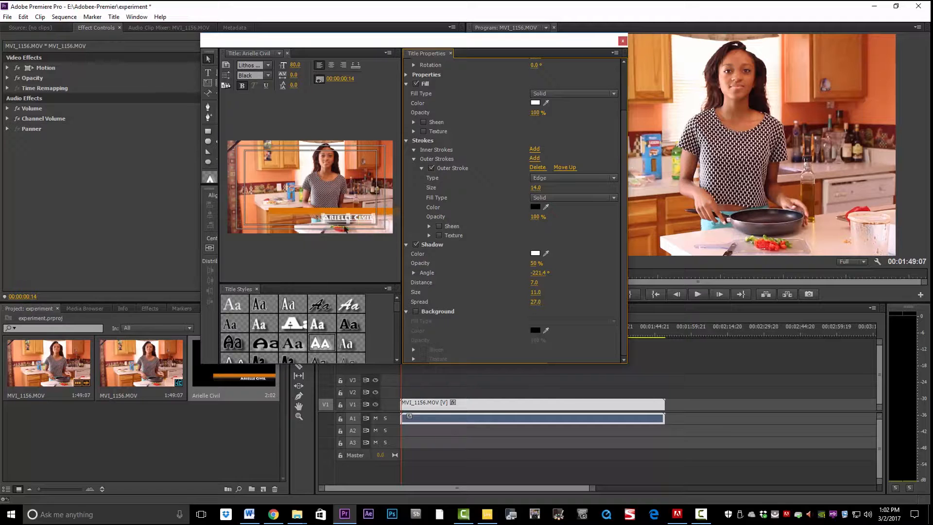
Reposition the gradient bar, close the Titler, and place the title on V2 above the kitchen video.
mouse_move(358, 206)
left_mouse_down()
mouse_move(358, 191)
mouse_move(352, 222)
left_mouse_up()
left_click(359, 220)
left_click(352, 208)
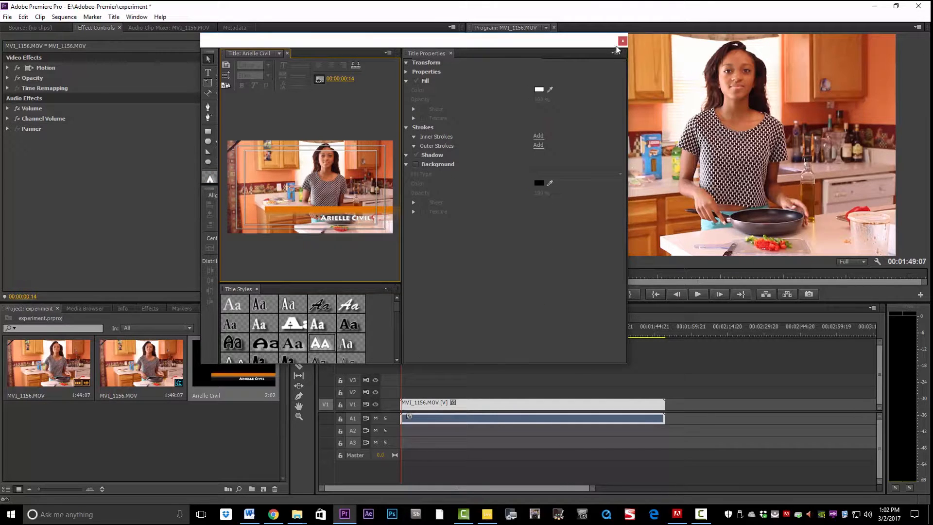
left_click(623, 41)
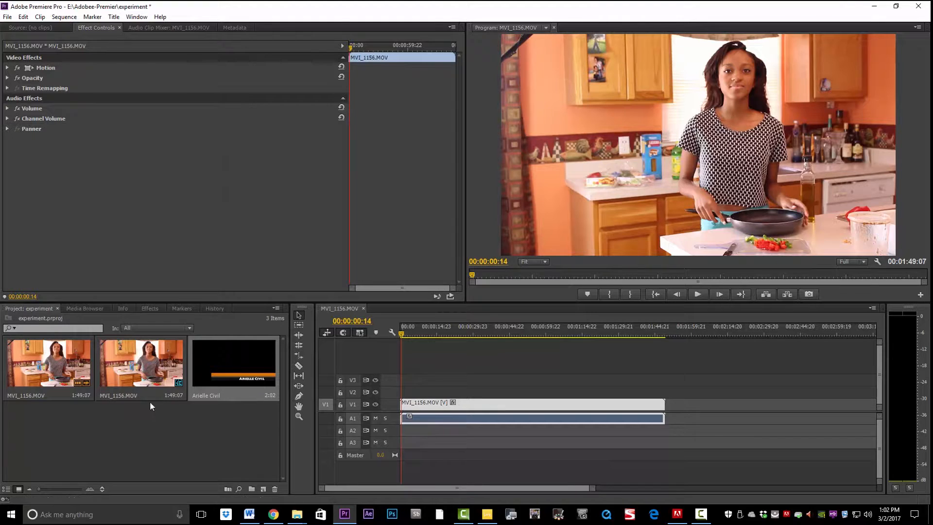
left_click_drag(201, 382, 413, 392)
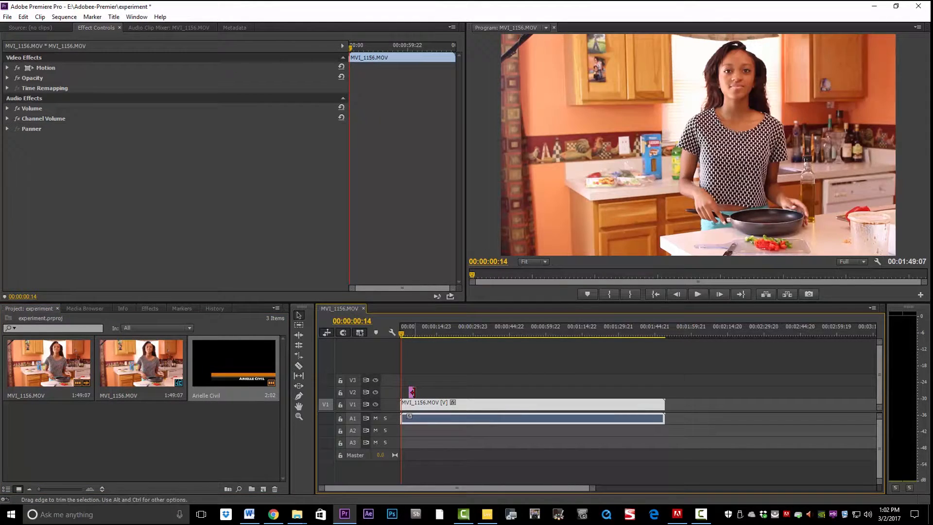
left_click_drag(416, 392, 467, 393)
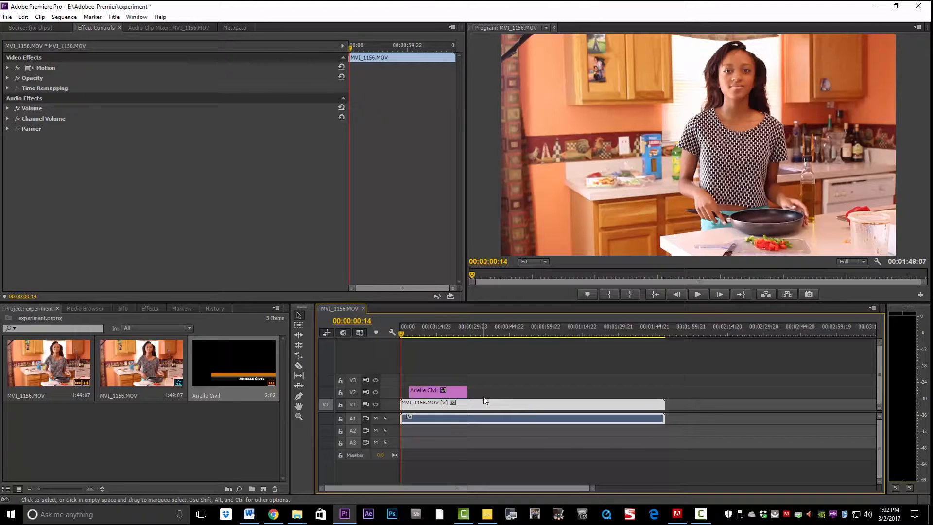
left_click(426, 393)
left_click_drag(466, 392, 493, 392)
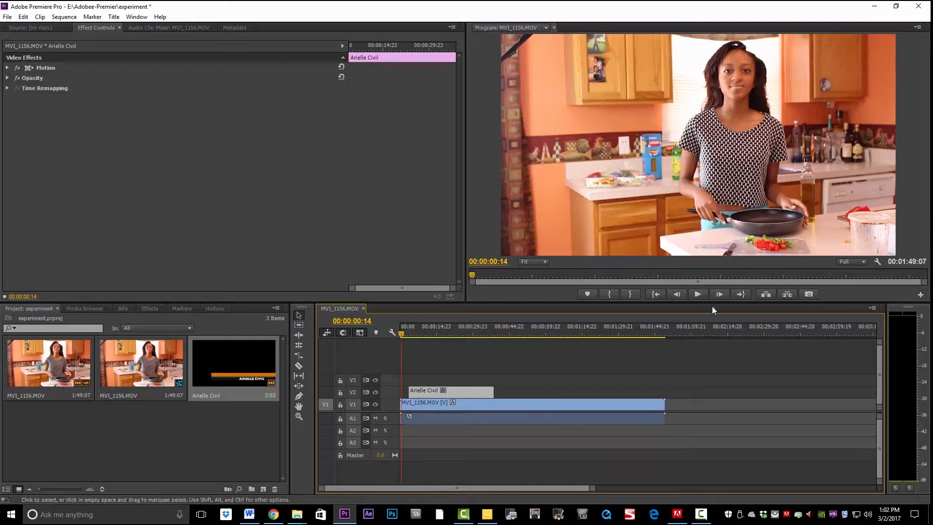
left_click(698, 293)
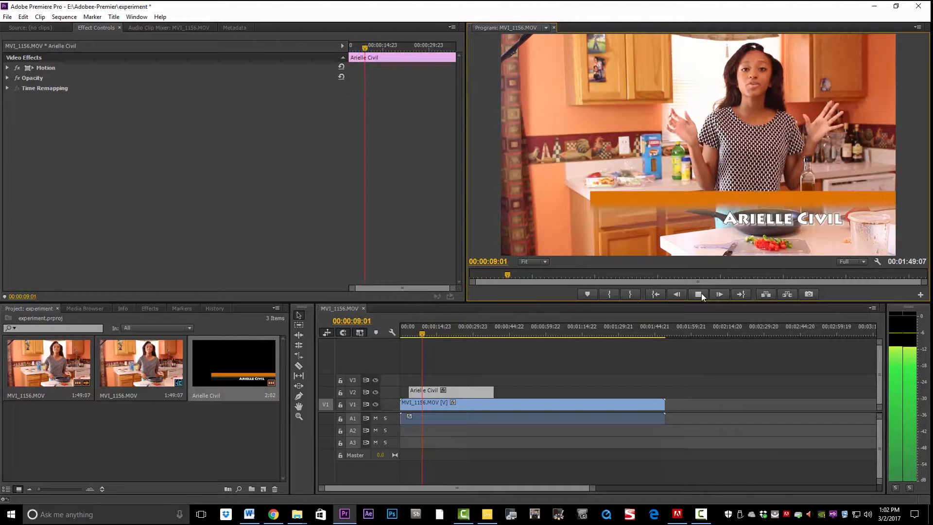
left_click(701, 293)
double_click(239, 369)
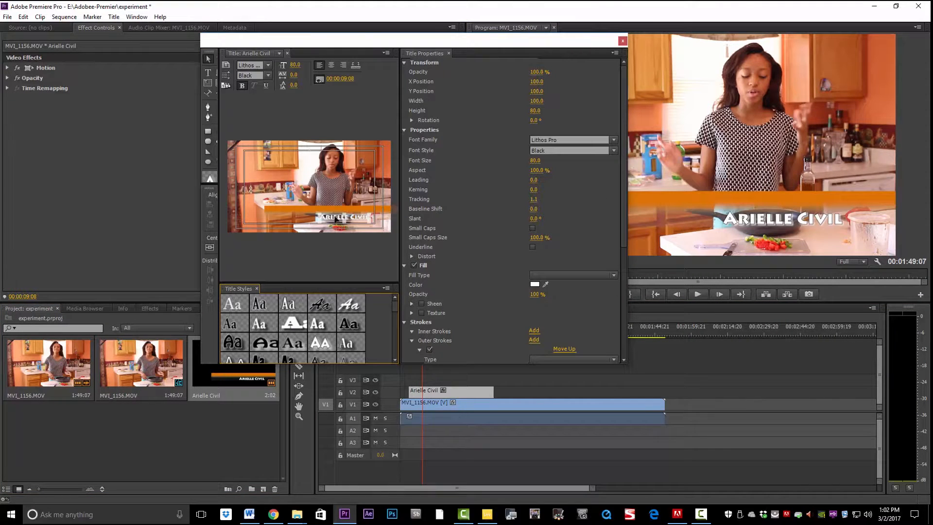
left_click(336, 219)
left_click(534, 285)
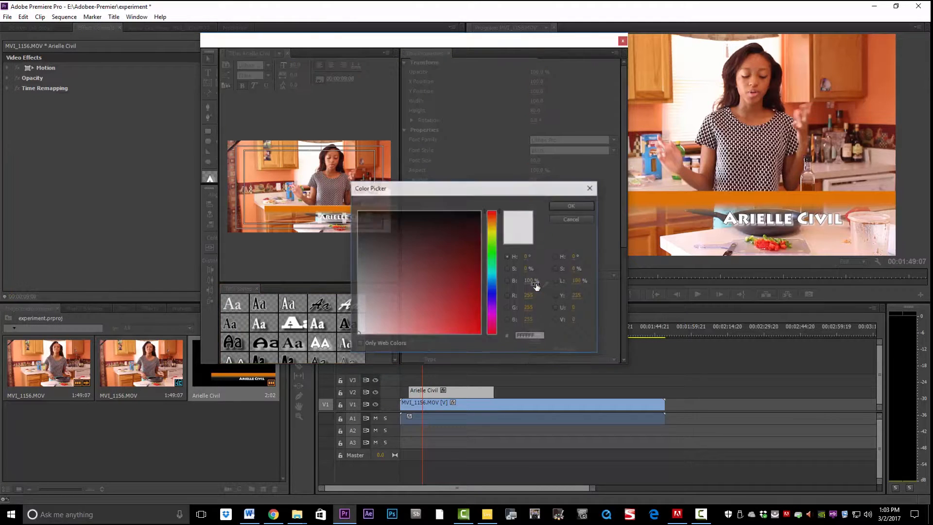
left_click_drag(491, 224, 497, 218)
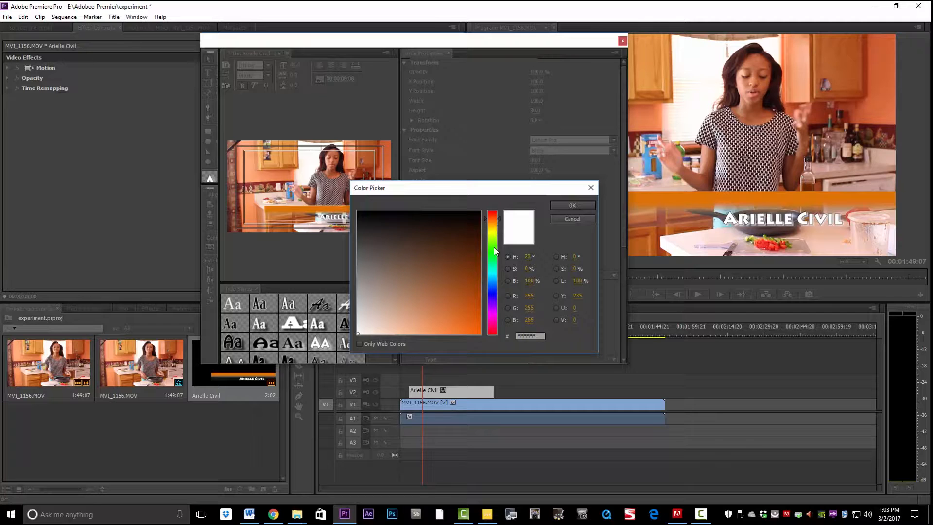
left_click_drag(468, 310, 471, 304)
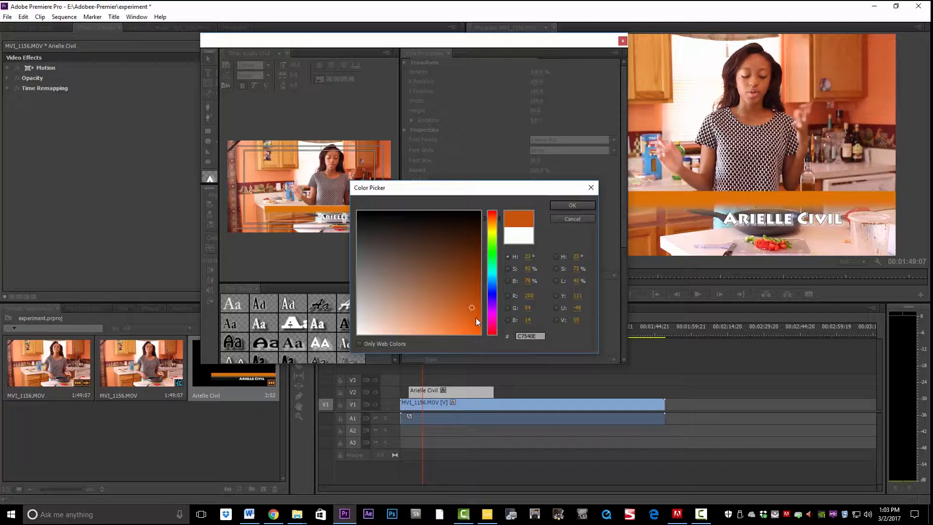
left_click(475, 318)
left_click(572, 205)
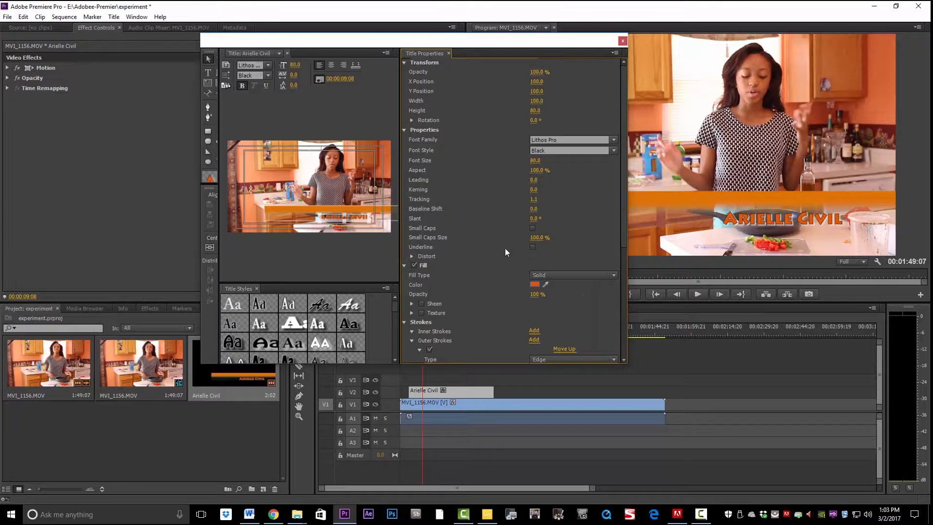
Refine the text fill to a brighter orange F47223 and close the Titler.
left_click(534, 283)
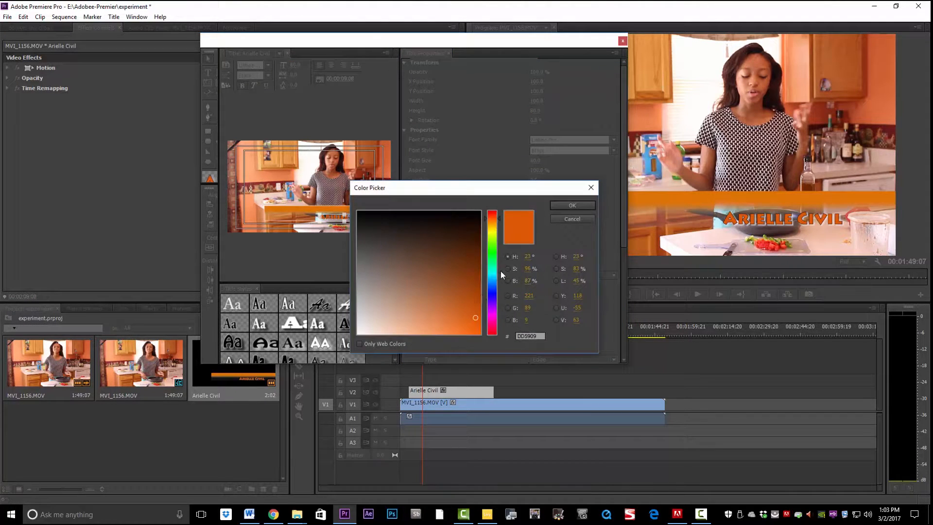
left_click(462, 329)
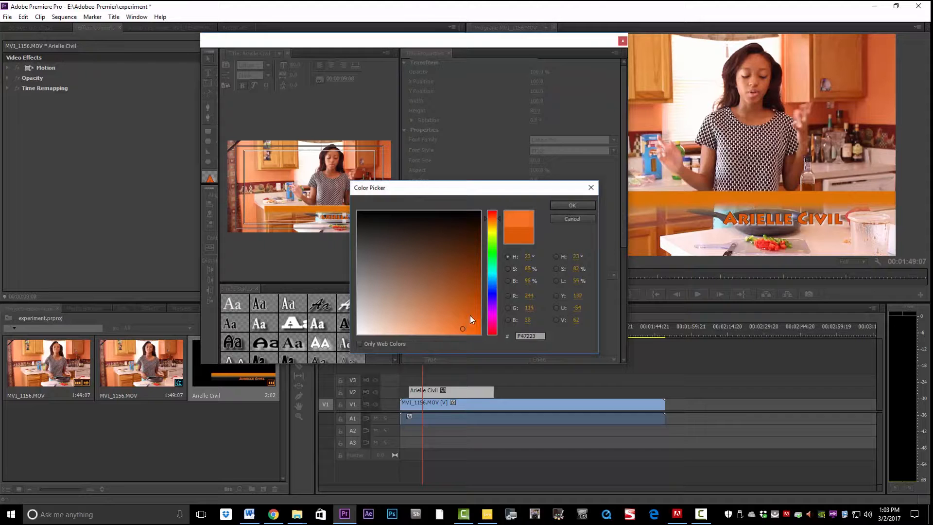
left_click(570, 204)
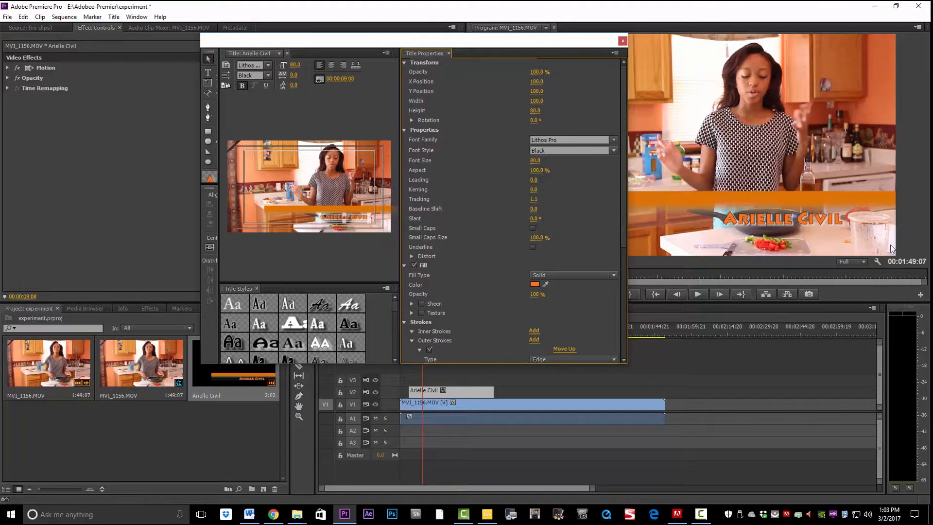
left_click(622, 41)
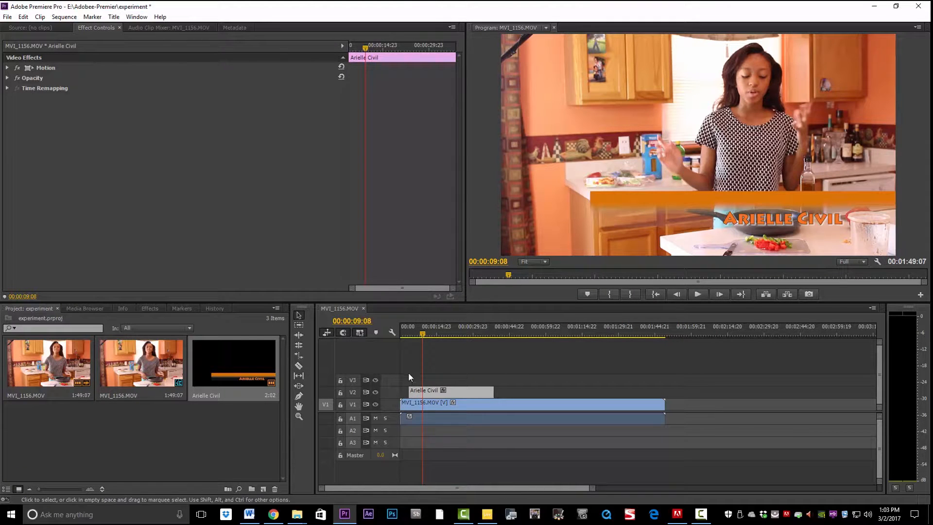
left_click(408, 336)
key("space")
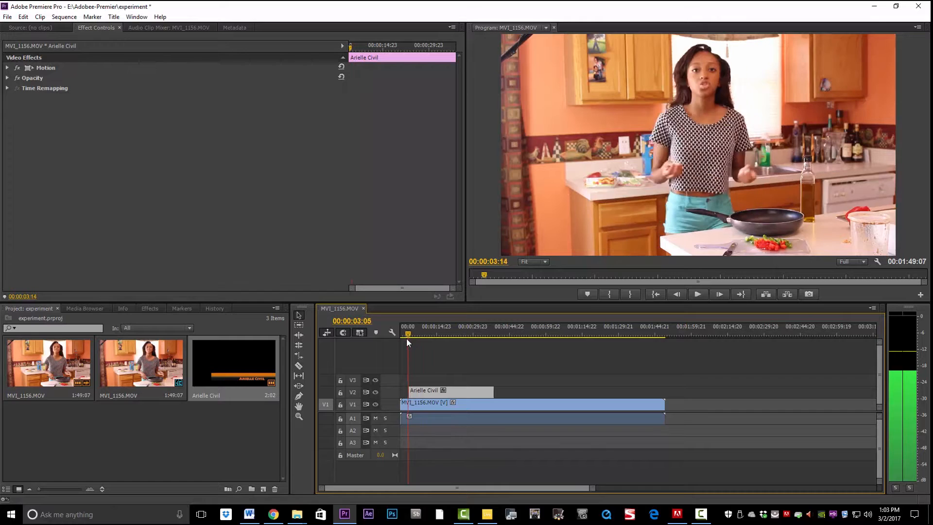
left_click(700, 292)
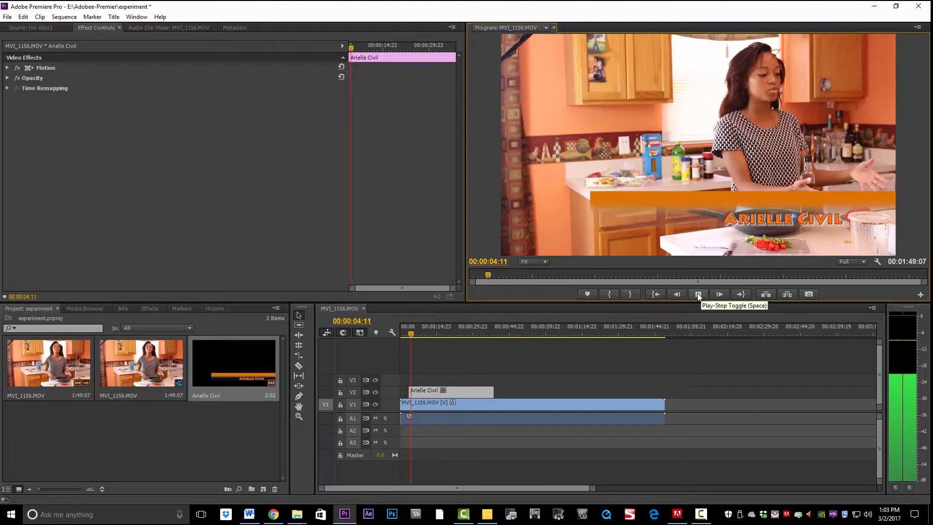
left_click(698, 294)
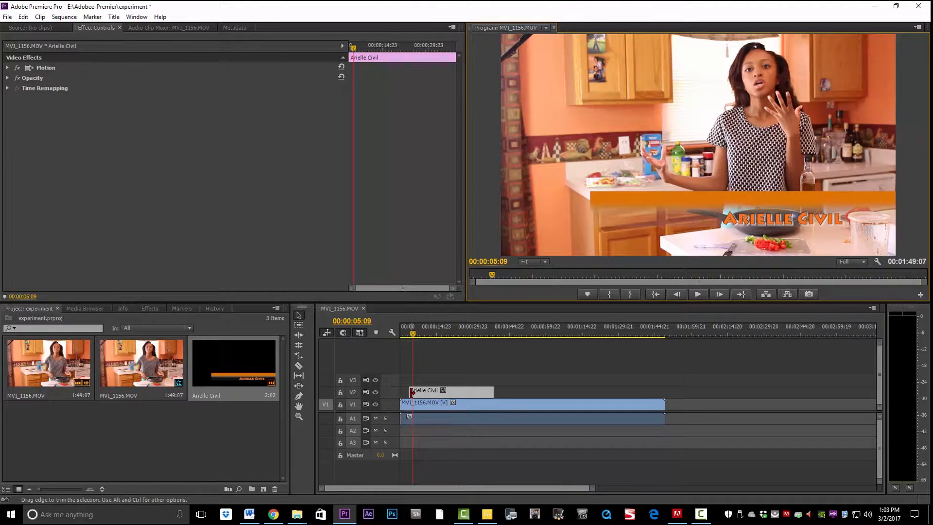
left_click(412, 392)
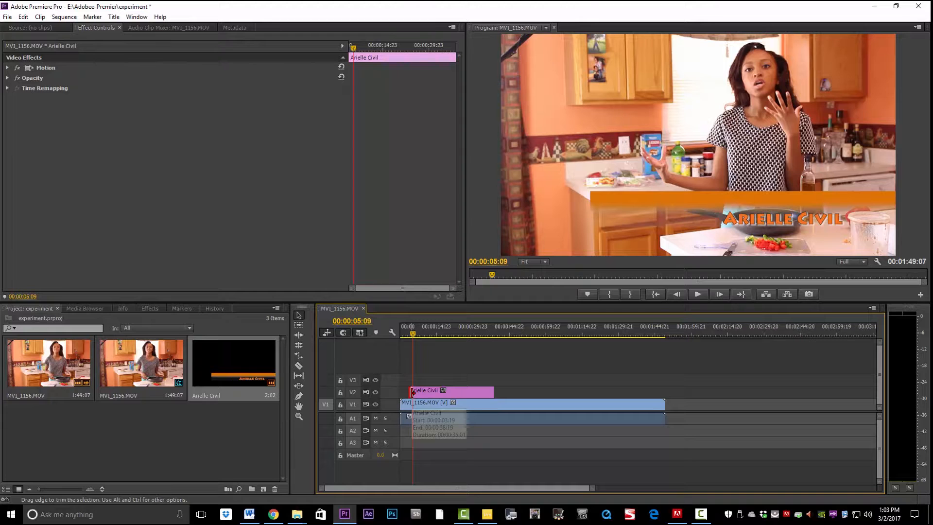
Filter the Effects list with 'slid' to show the Slide video transitions.
left_click(151, 310)
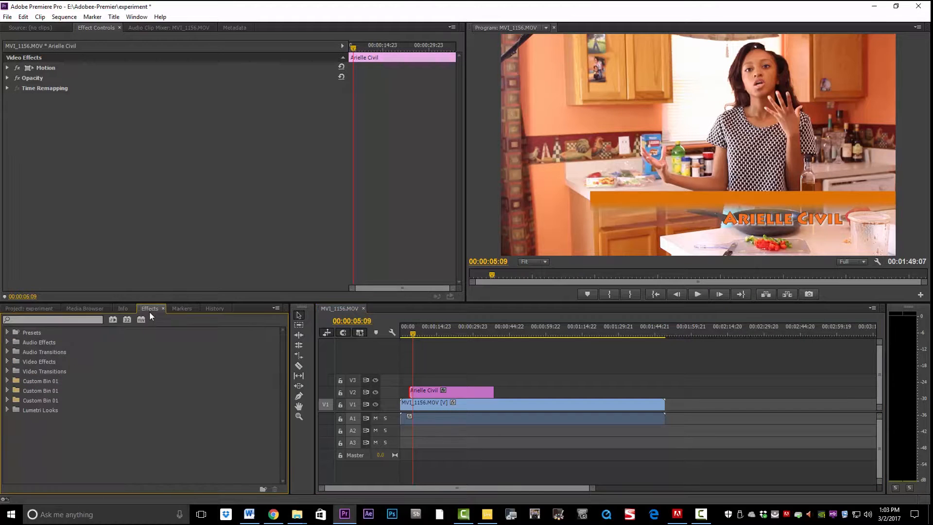
left_click(49, 321)
type("slid")
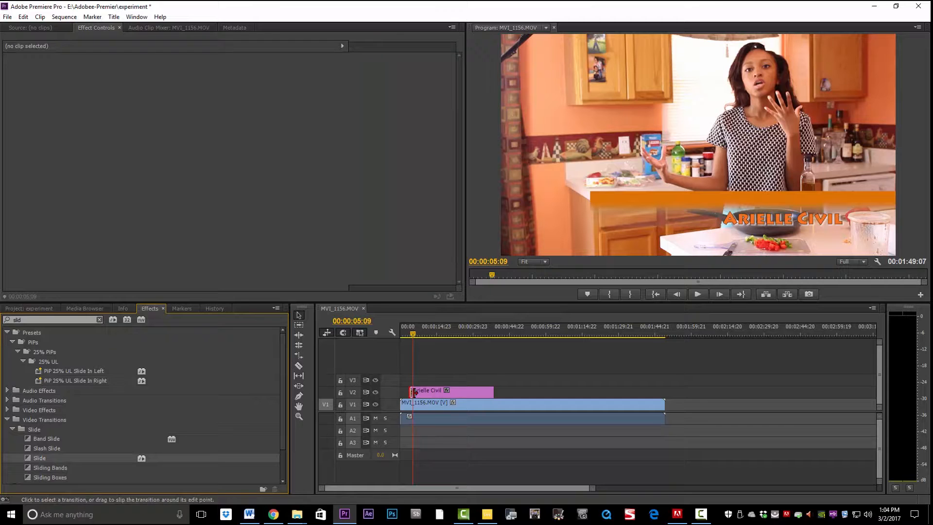
left_click_drag(427, 391, 413, 392)
Preview the title's entrance from just before it appears on V2.
left_click(408, 337)
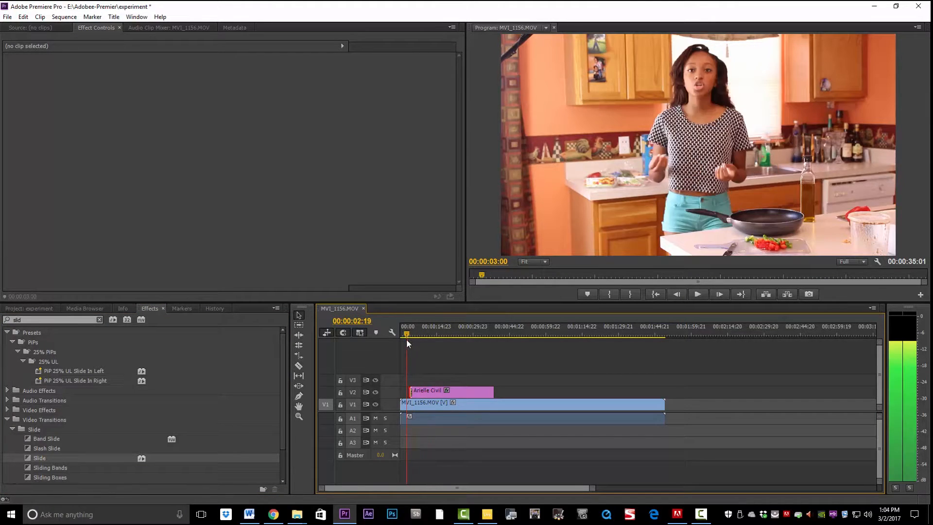
left_click(697, 294)
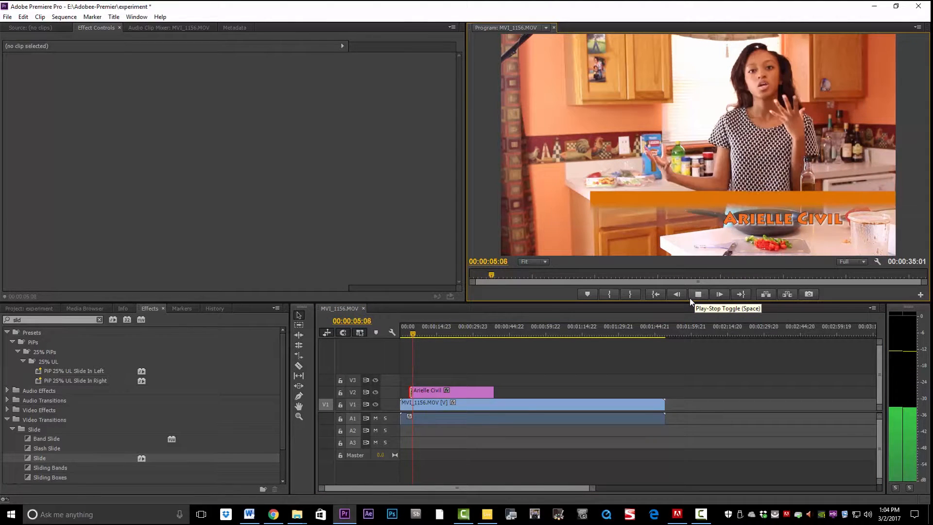
left_click(696, 293)
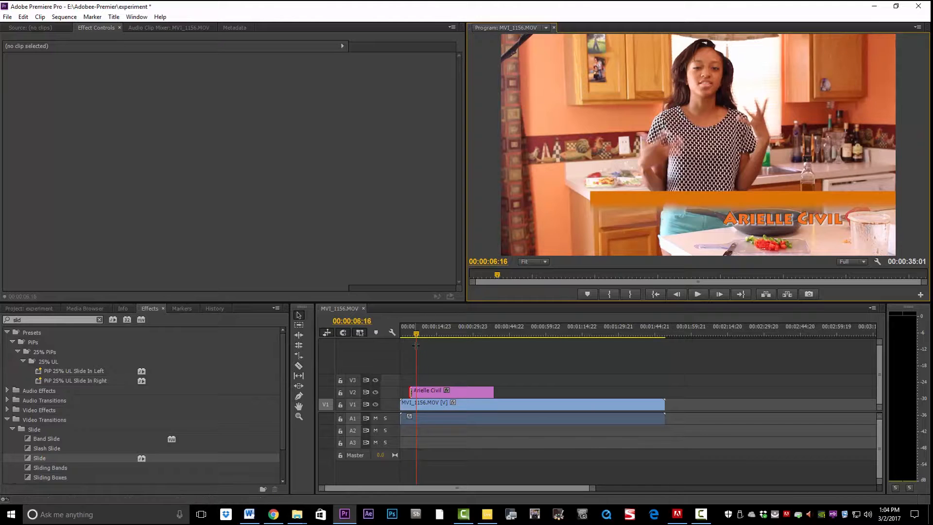
Zoom the timeline around the title clip, lengthen its Slide transition, and replay the slide-in.
left_click_drag(593, 489, 382, 488)
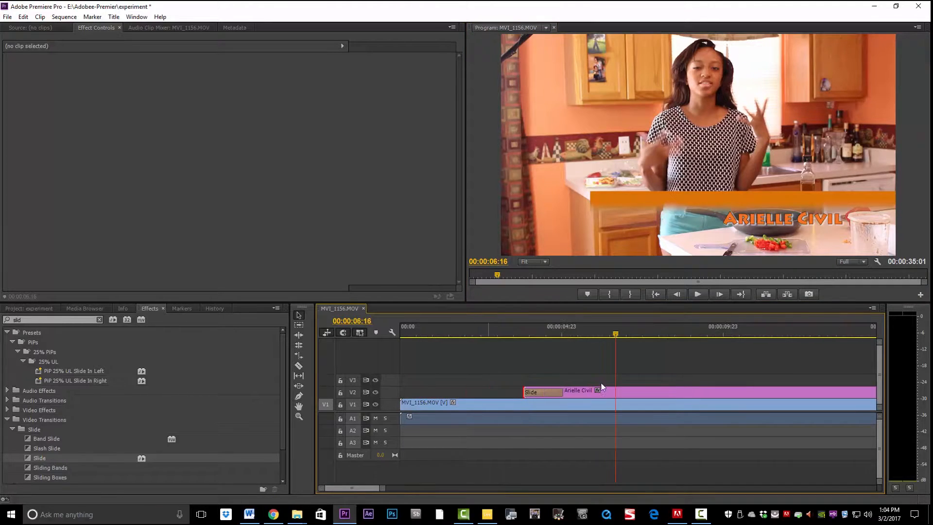
left_click_drag(616, 387, 617, 391)
left_click_drag(615, 334, 498, 355)
left_click(695, 293)
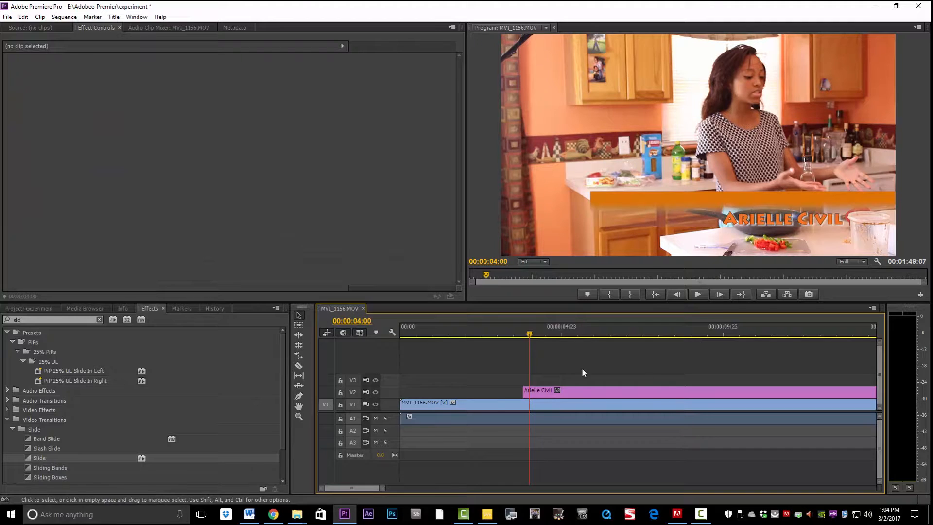
left_click(43, 310)
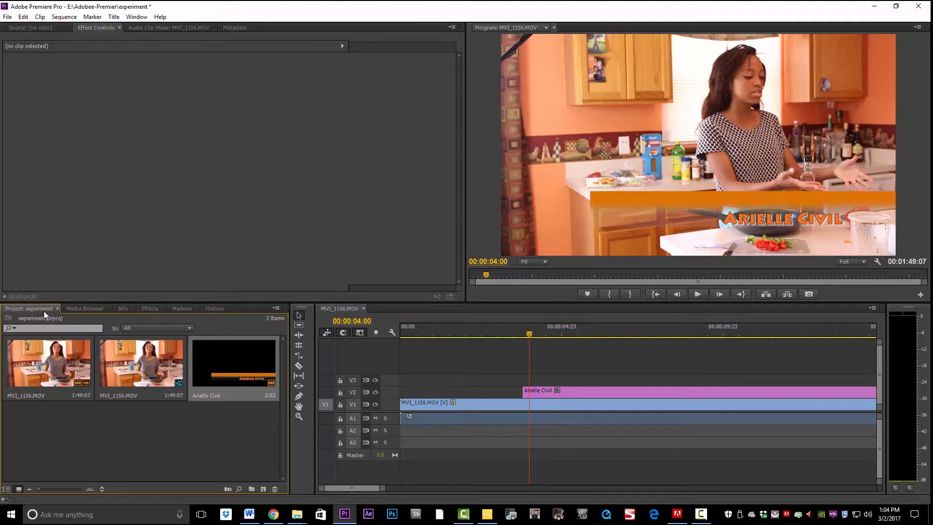
double_click(241, 363)
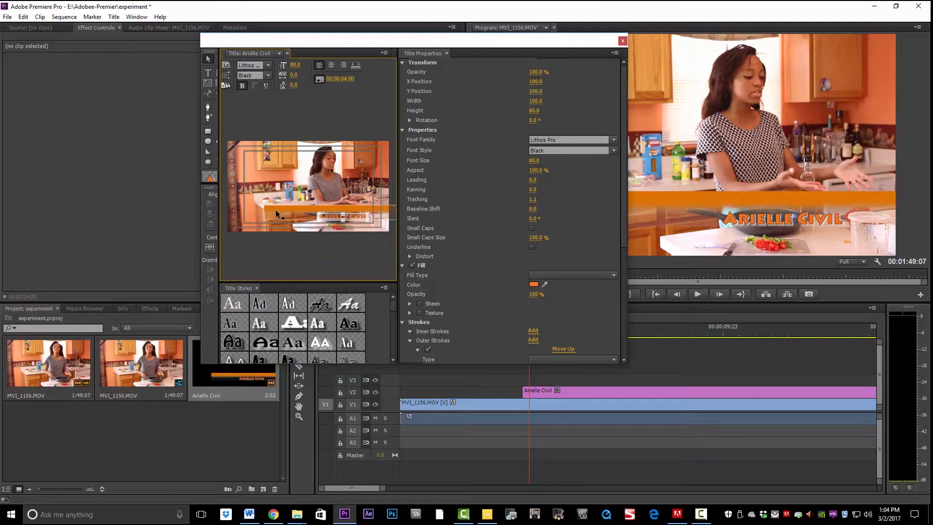
left_click(321, 223)
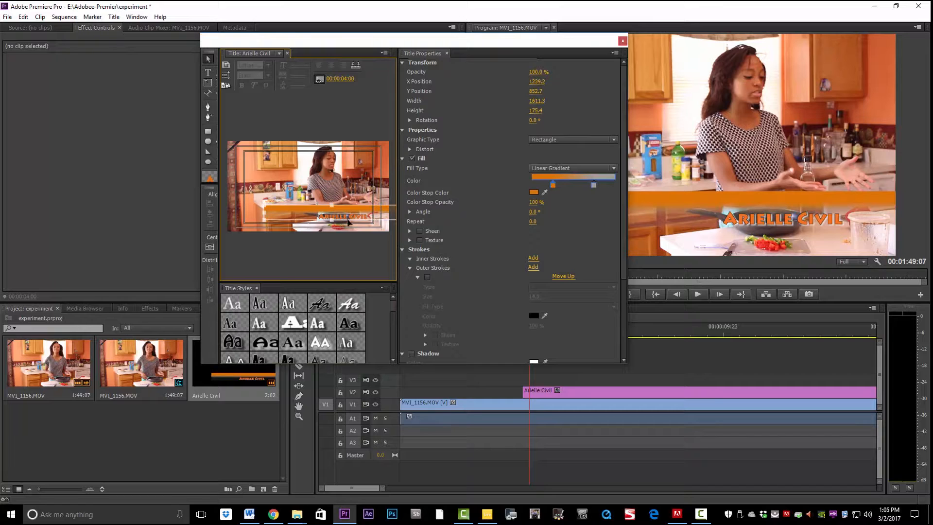
left_click(349, 218, "shift")
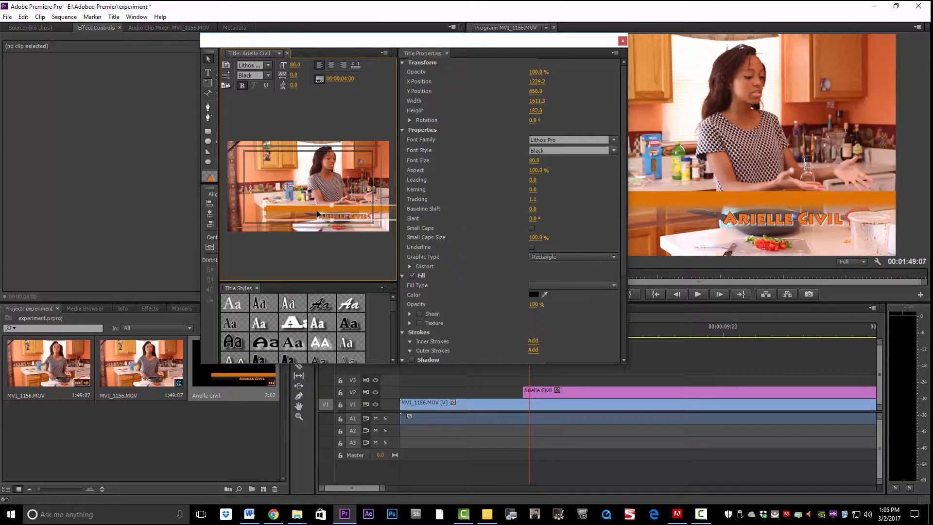
mouse_move(269, 212)
left_mouse_down()
mouse_move(227, 212)
mouse_move(270, 216)
left_mouse_up()
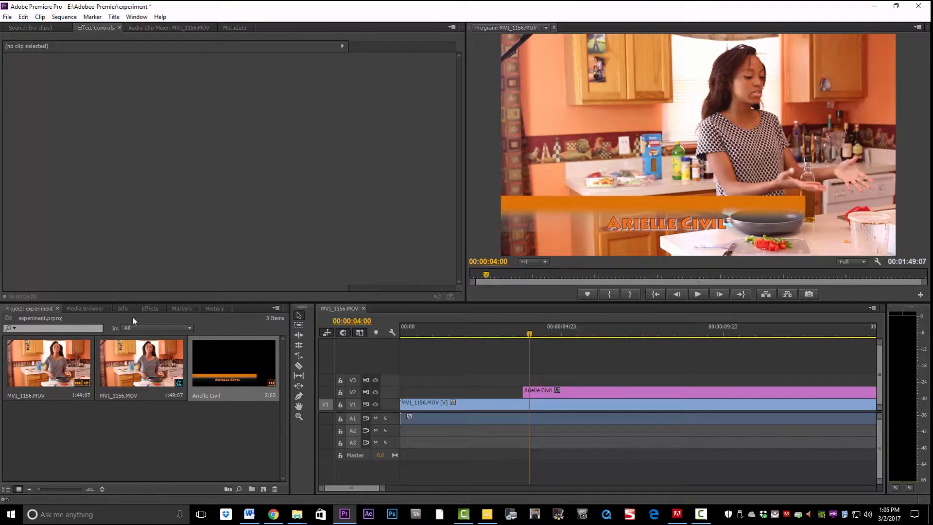
Apply the Slide transition to the start of the V2 title clip and play it.
left_click(151, 308)
left_click_drag(26, 458, 526, 392)
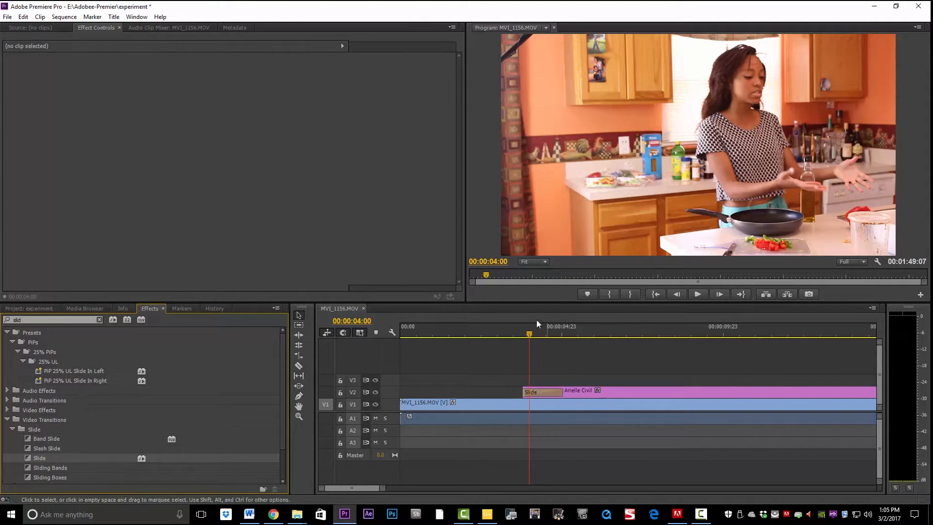
left_click_drag(528, 334, 503, 337)
left_click(698, 294)
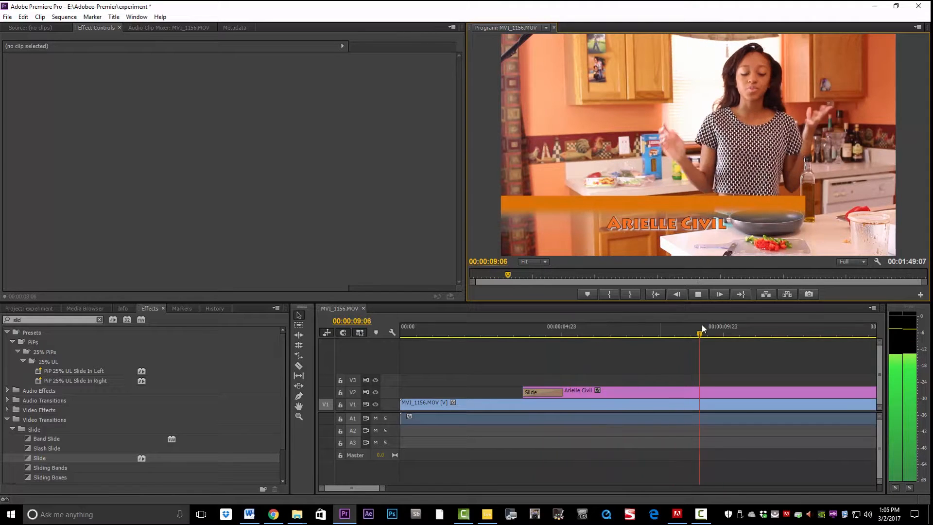
Replay the title's slide-in from just before it appears, then stop playback.
left_click_drag(715, 333, 474, 378)
left_click(702, 293)
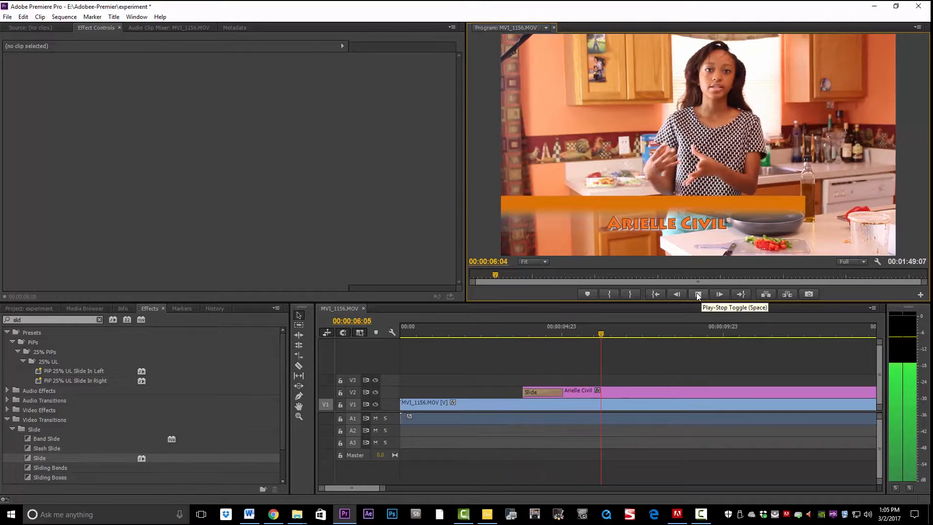
left_click(697, 294)
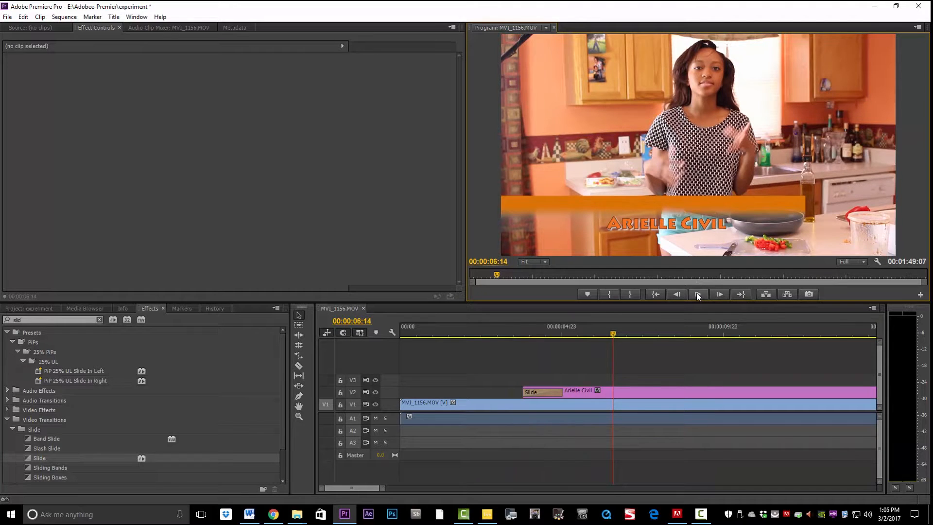